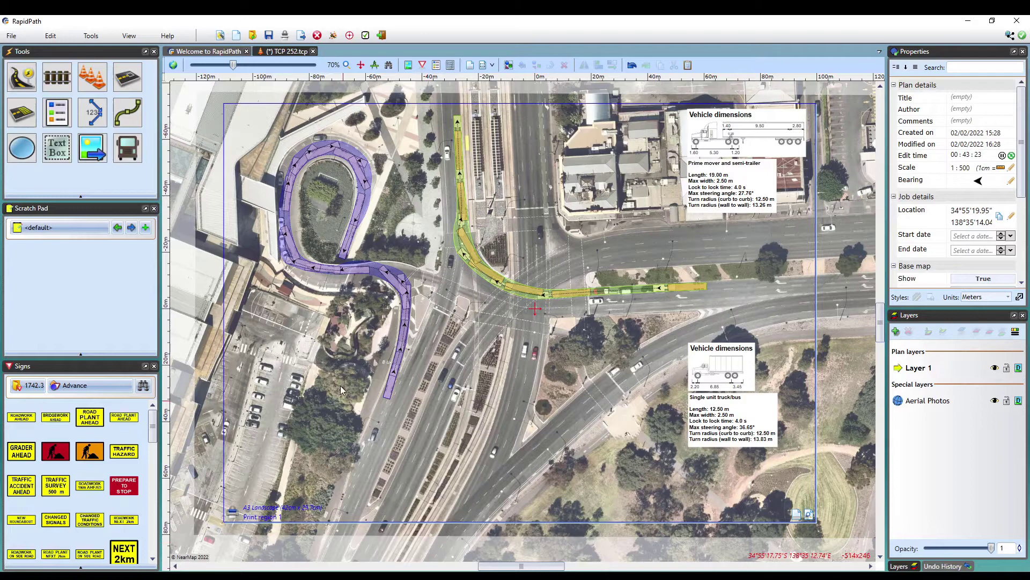
Browse vehicles including the B-doubles and choose Passenger vehicle (5.20 m long, 3.05 m wheelbase).
{"action": "left_click", "coordinate": [128, 149]}
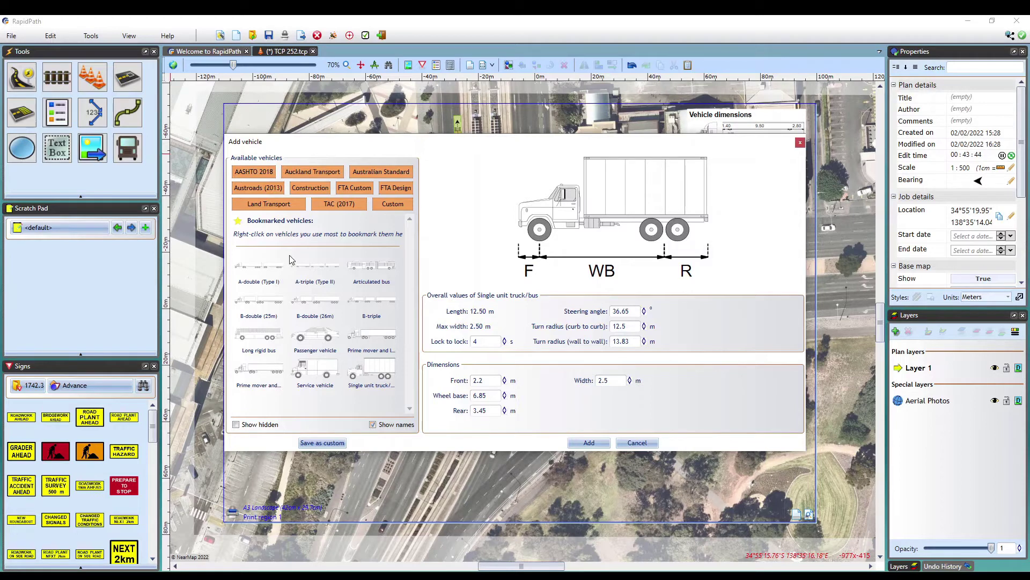
{"action": "left_click", "coordinate": [367, 276]}
{"action": "left_click", "coordinate": [365, 307]}
{"action": "left_click", "coordinate": [316, 307]}
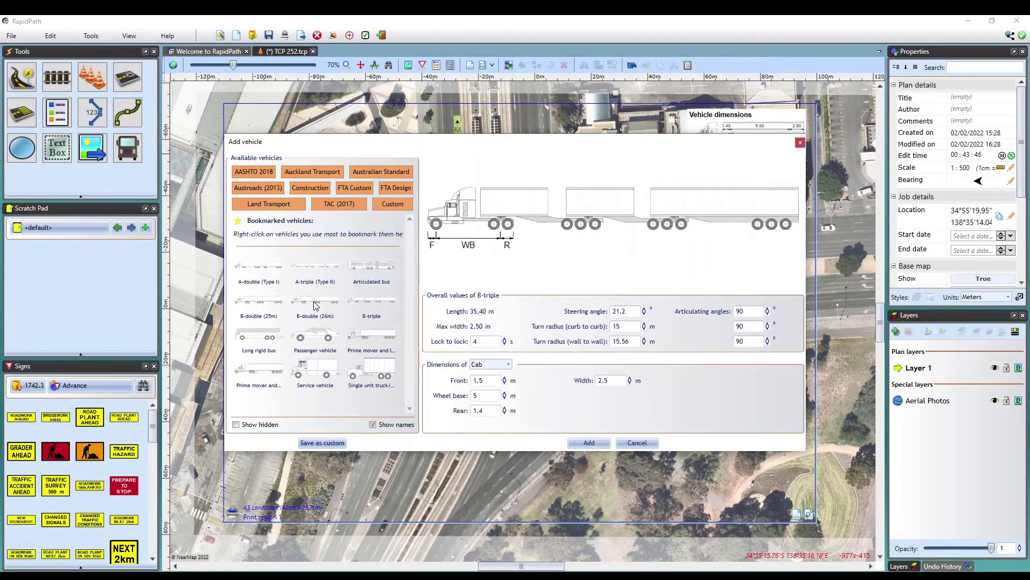
{"action": "left_click", "coordinate": [271, 305]}
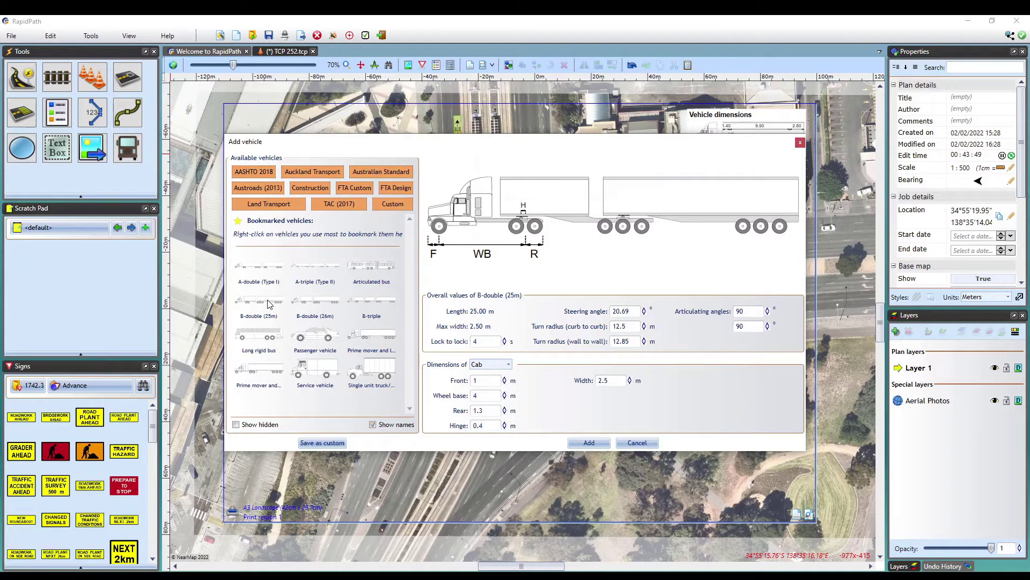
{"action": "left_click", "coordinate": [325, 338]}
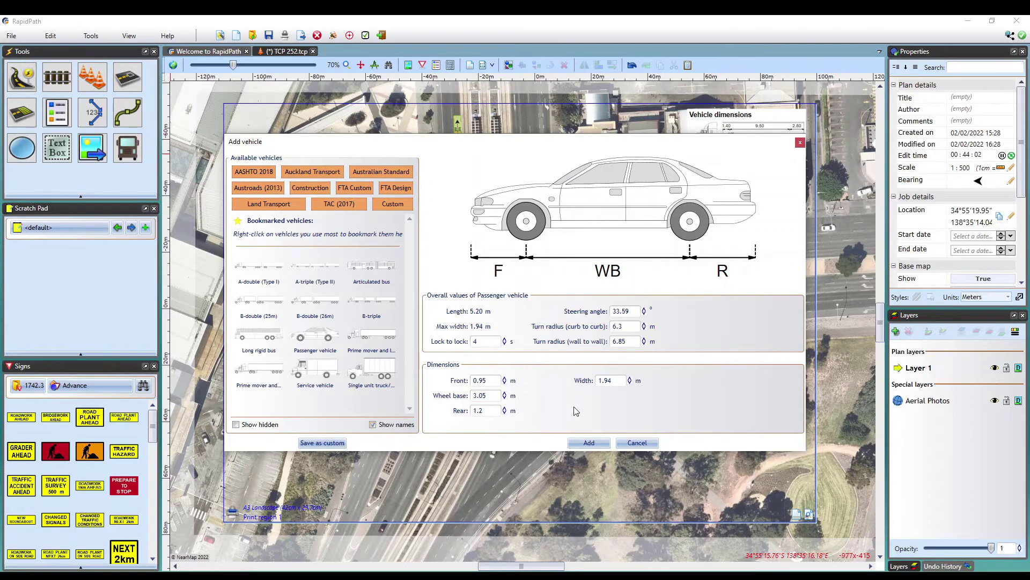
Review the Passenger vehicle's dimensions and set its wheelbase to 3.5 m, lengthening it to 5.65 m.
{"action": "double_click", "coordinate": [481, 380]}
{"action": "key", "text": "Tab"}
{"action": "key", "text": "Tab"}
{"action": "key", "text": "Tab"}
{"action": "left_click", "coordinate": [483, 380]}
{"action": "left_click", "coordinate": [483, 396]}
{"action": "left_click", "coordinate": [484, 410]}
{"action": "left_click", "coordinate": [482, 394]}
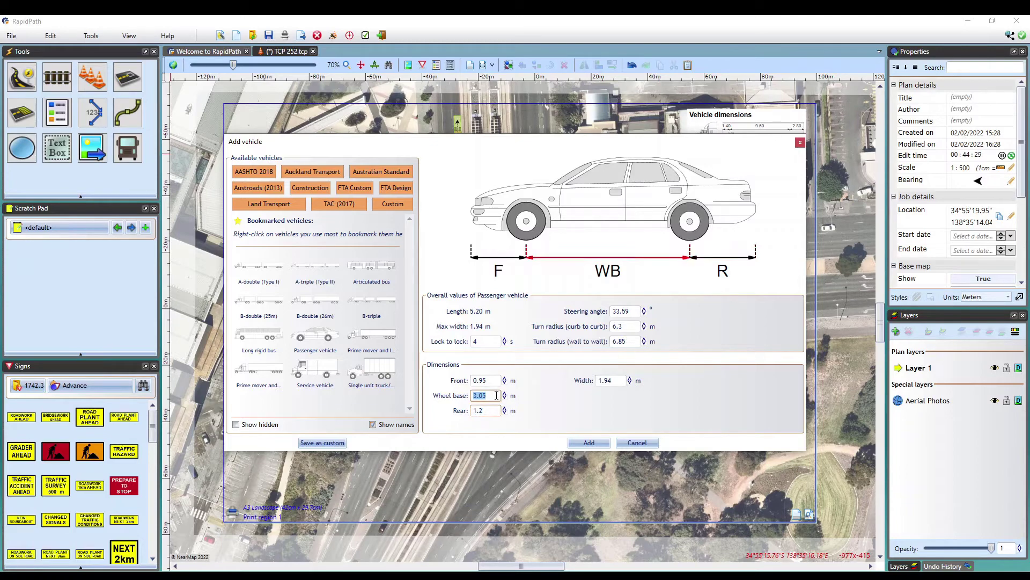
{"action": "type", "text": "3."}
{"action": "type", "text": "5"}
{"action": "type", "text": "0"}
{"action": "key", "text": "Return"}
{"action": "type", "text": "3.5"}
Save the 3.5 m wheelbase passenger vehicle as the custom file 'New Passenger Vehicle'.
{"action": "left_click", "coordinate": [323, 441]}
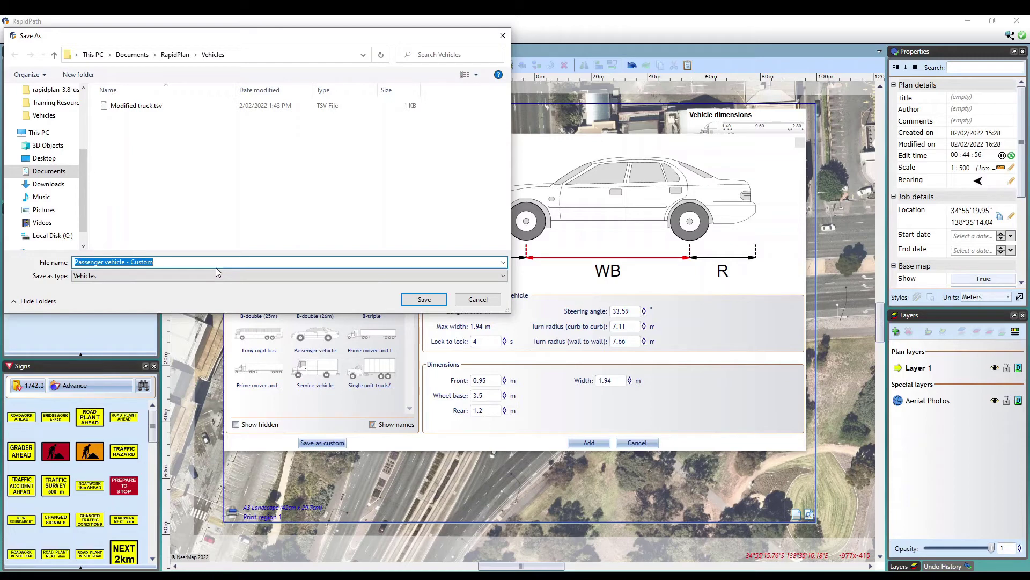
{"action": "type", "text": "New "}
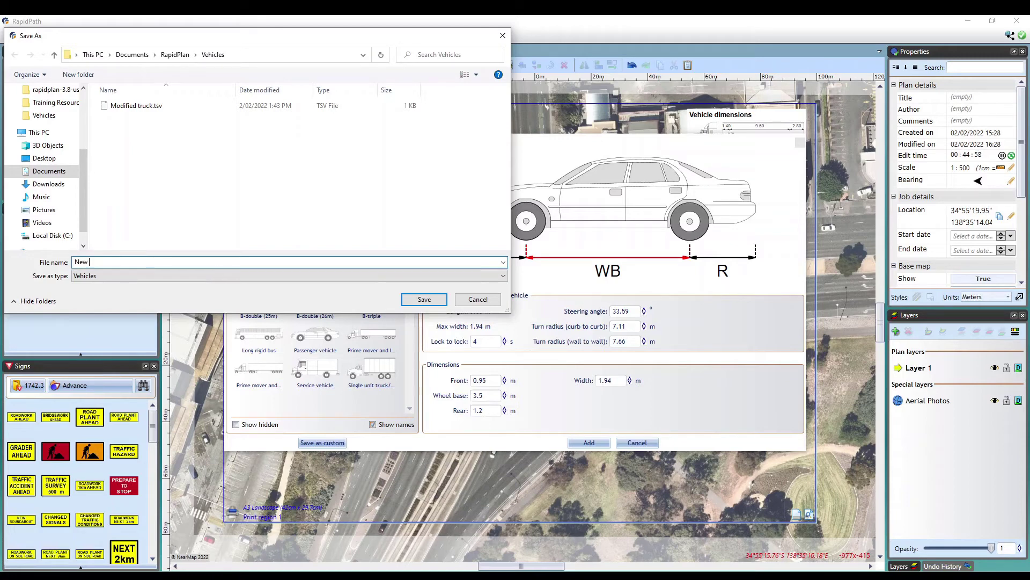
{"action": "type", "text": "Passenger Vehicle"}
{"action": "left_click", "coordinate": [424, 300]}
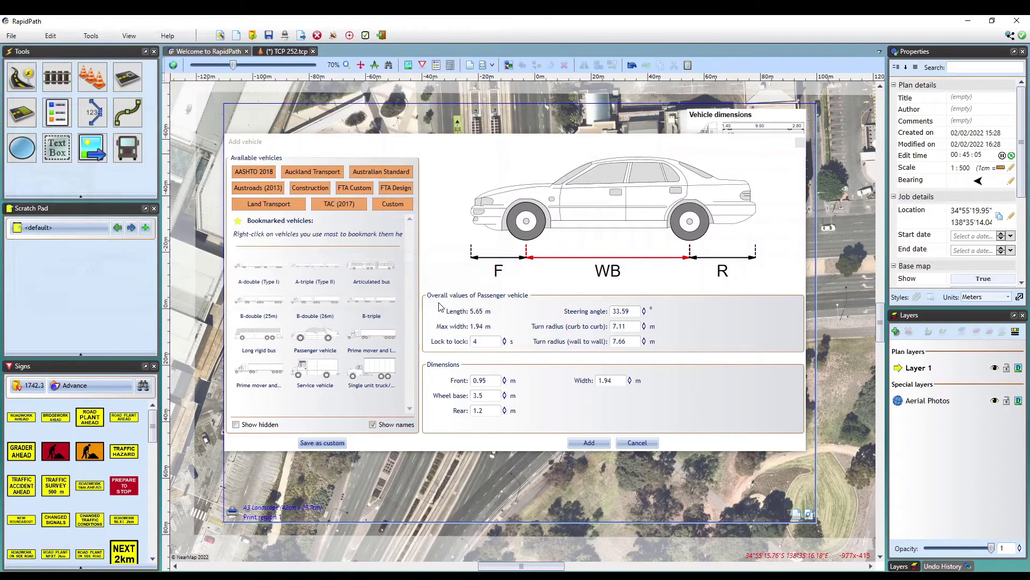
Check New Passenger Vehicle's dimensions in the Custom package, then cancel the Add vehicle dialog.
{"action": "left_click", "coordinate": [398, 207]}
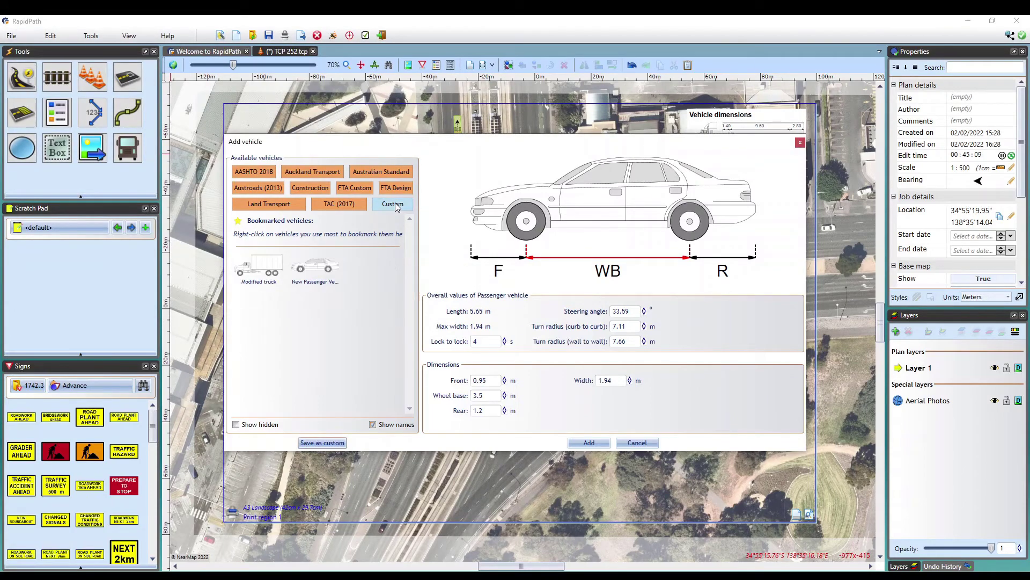
{"action": "left_click", "coordinate": [324, 272]}
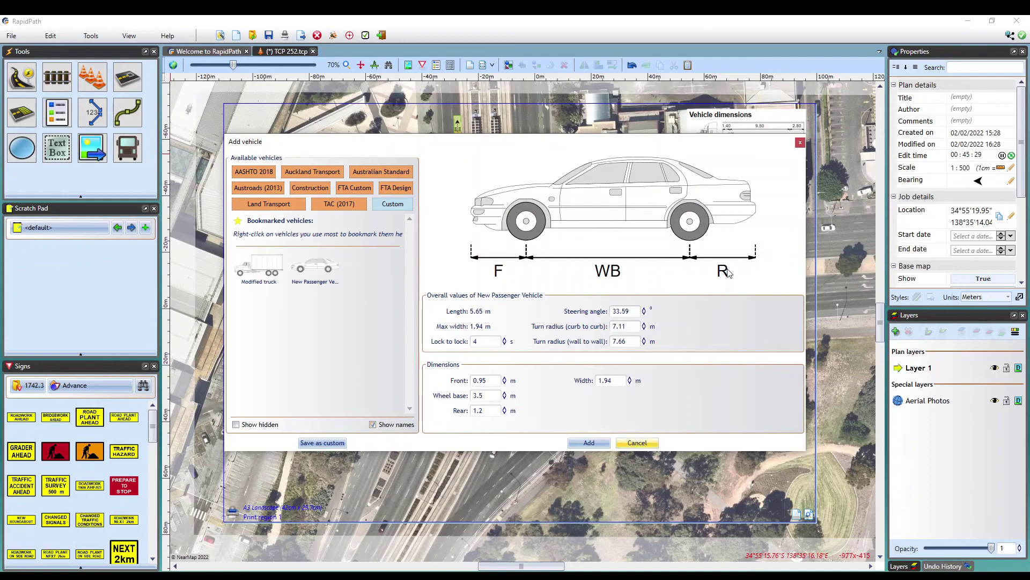
{"action": "left_click", "coordinate": [800, 143]}
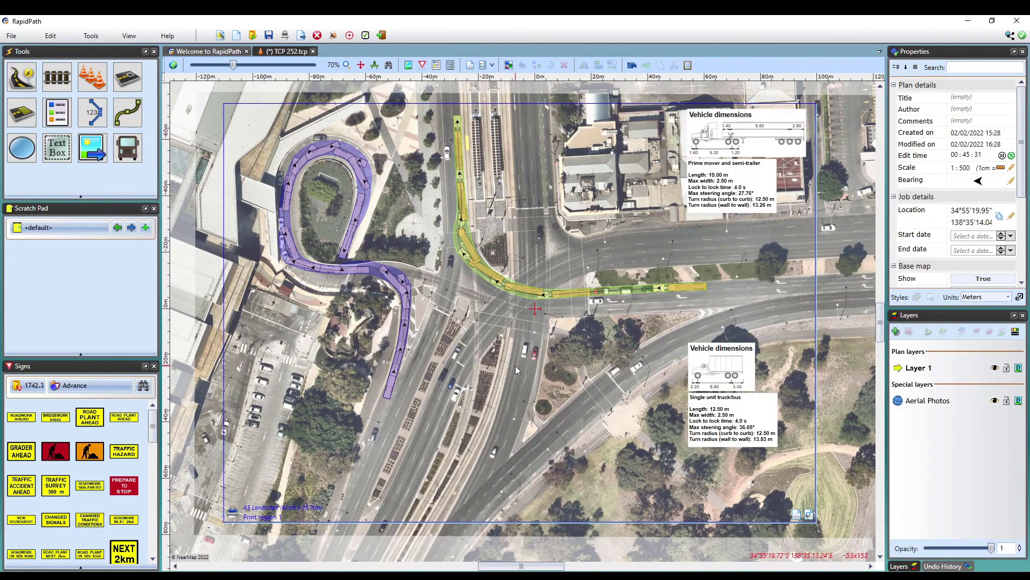